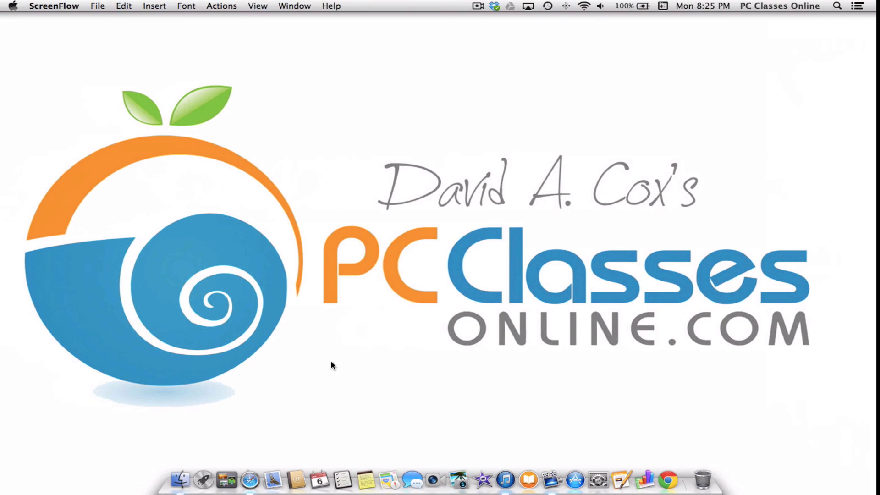
left_click(13, 7)
mouse_move(26, 67)
left_click(23, 57)
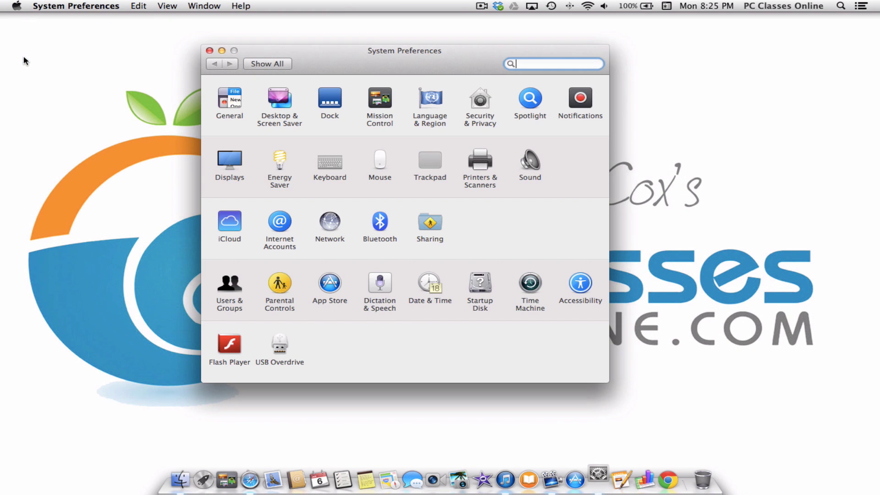
left_click(228, 225)
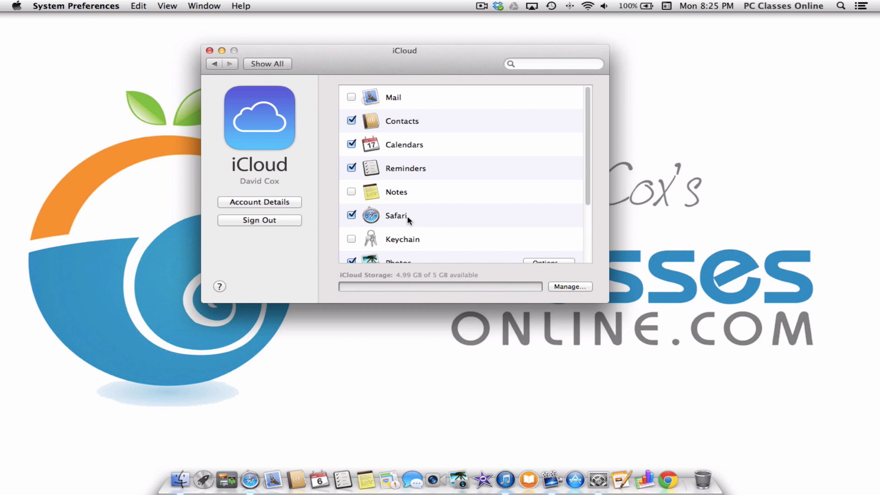
left_click(209, 50)
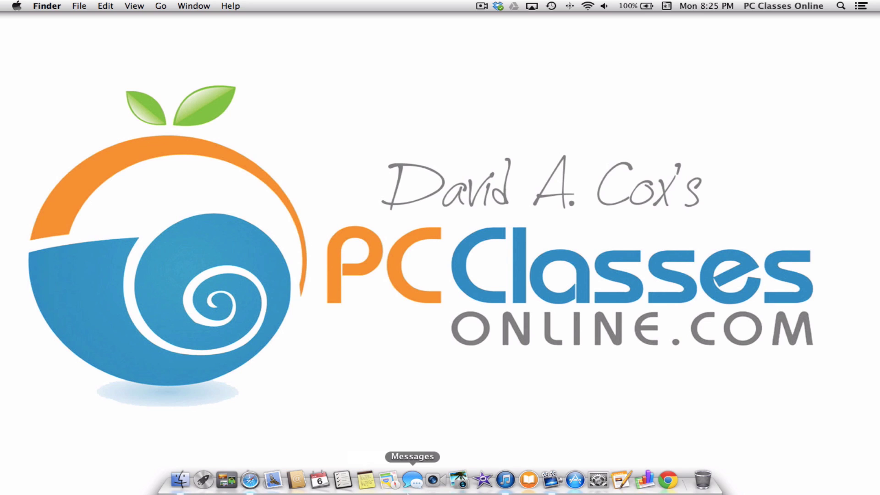
left_click(460, 481)
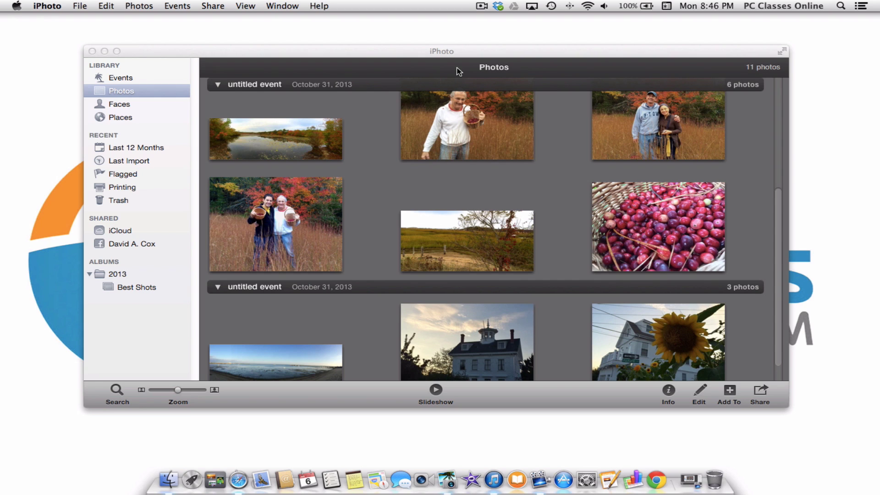
- Close the photo library and launch iTunes from the Dock to show the 95-song music library
left_click(92, 51)
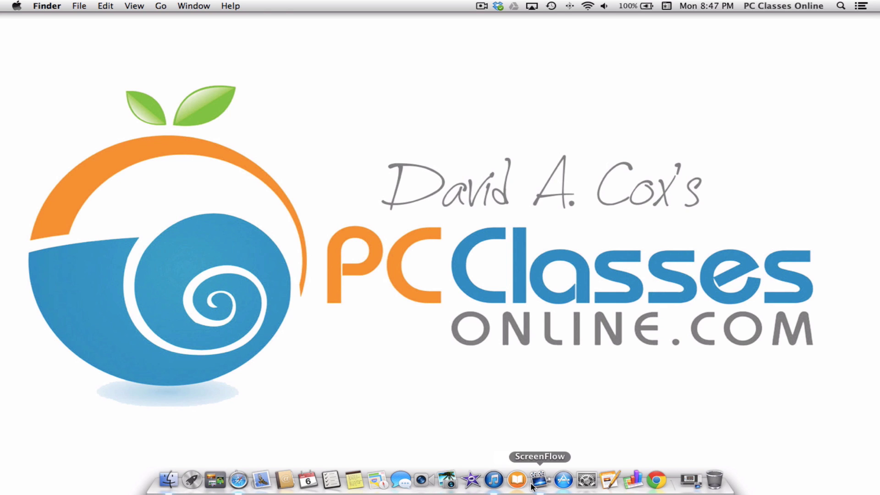
left_click(500, 481)
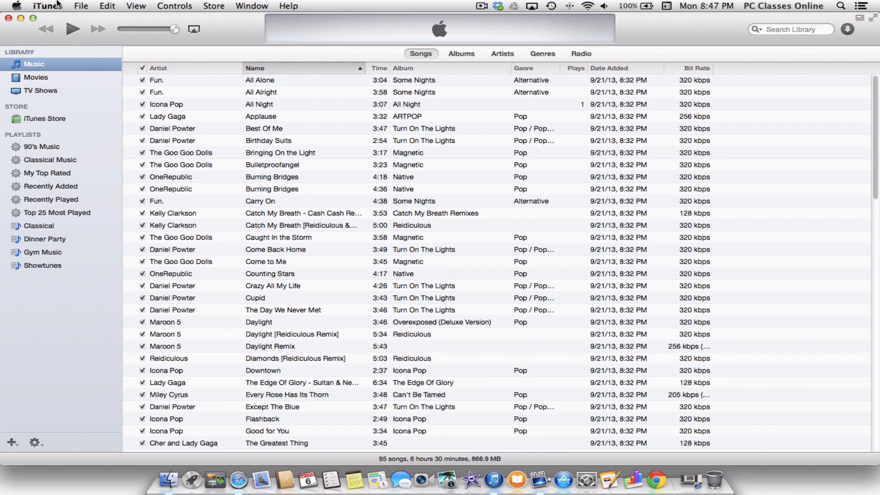
left_click(59, 4)
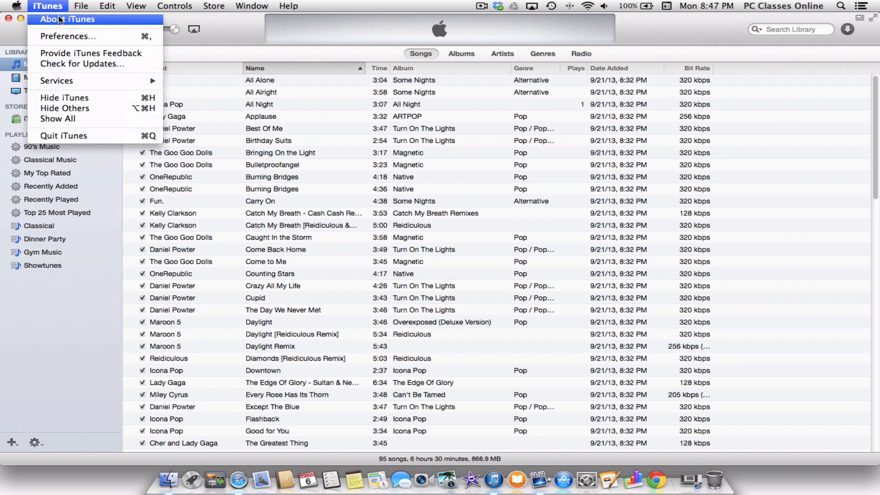
left_click(55, 37)
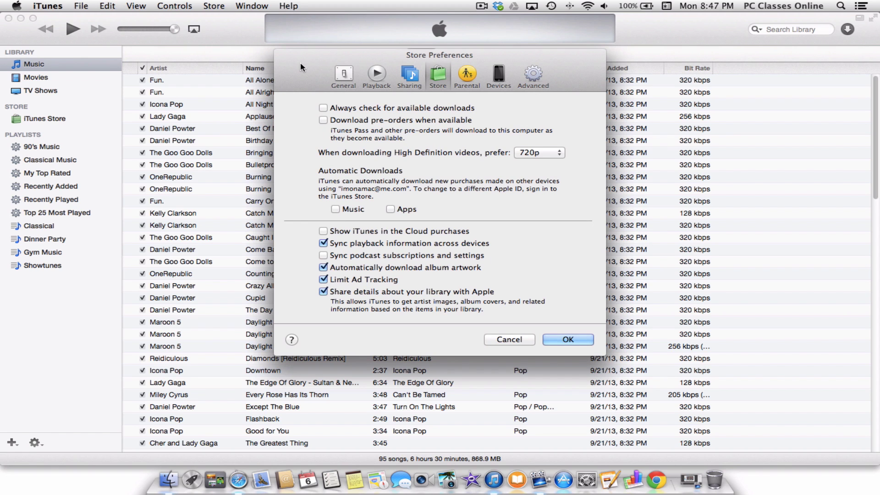
left_click(507, 339)
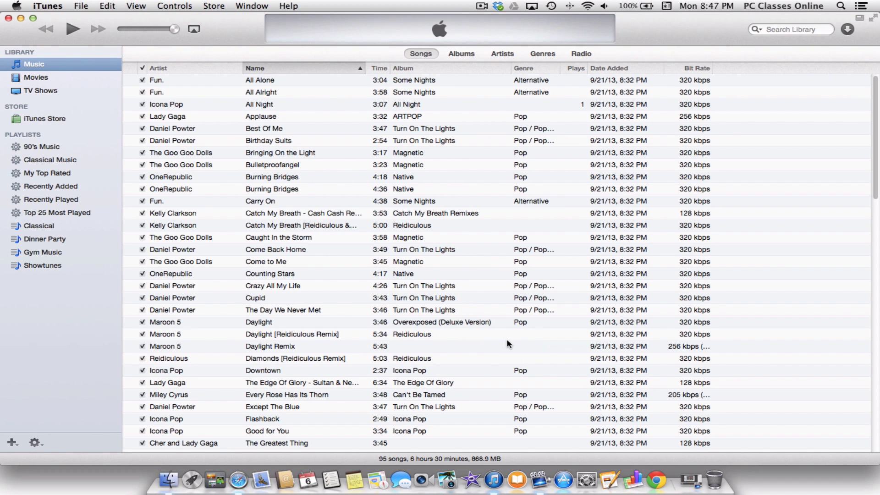
key("ctrl+Right")
- Quit iTunes with Cmd+Q so the Finder desktop is frontmost again
key("super+q")
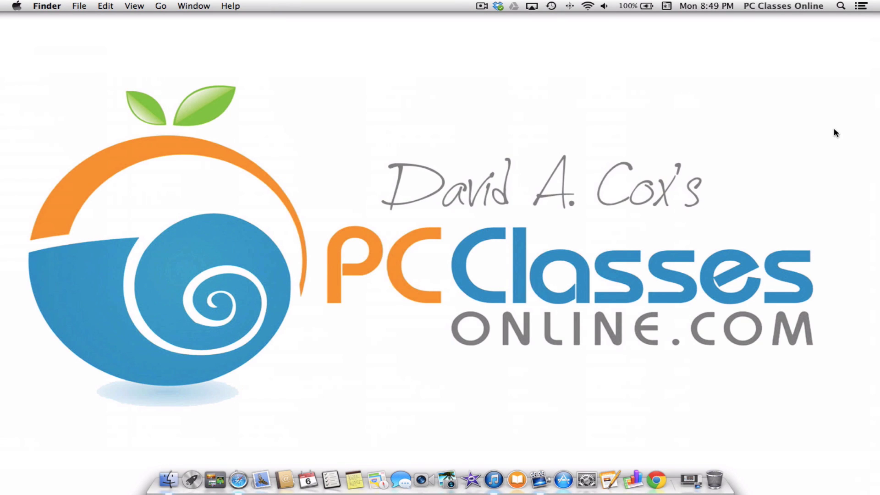